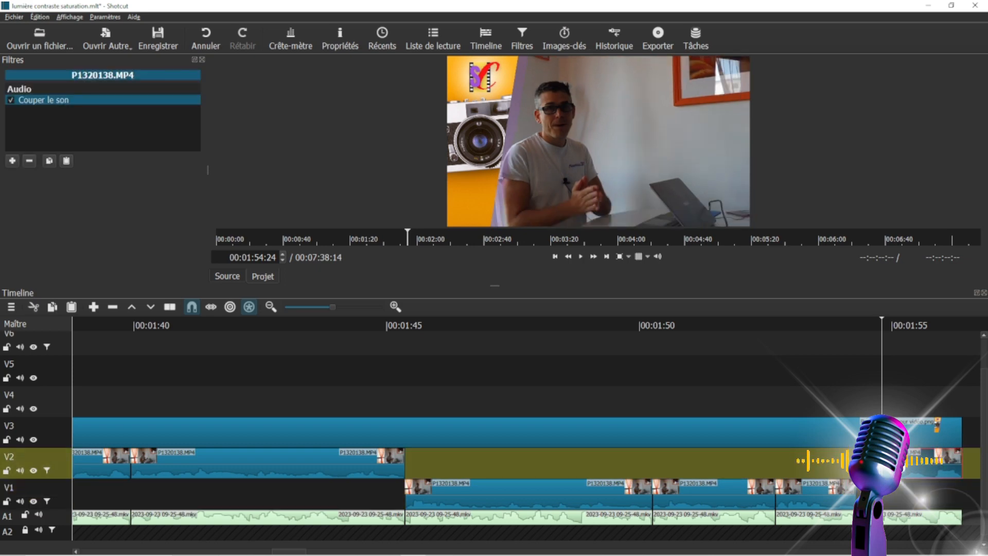
# Step: Place the playhead at 00:01:55:18 and hide and redisplay the filters of the P1320138.MP4 clip
pyautogui.click(921, 331)
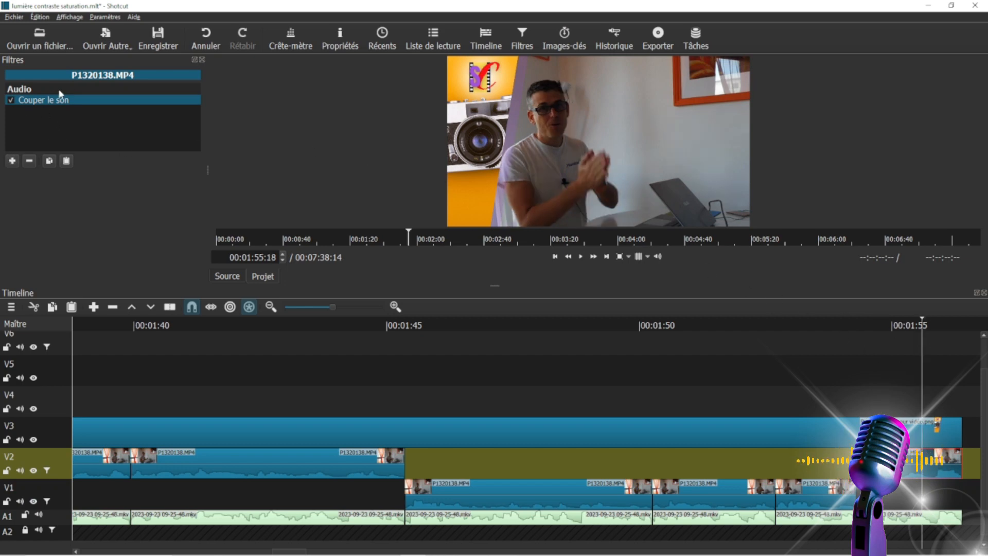
pyautogui.click(202, 60)
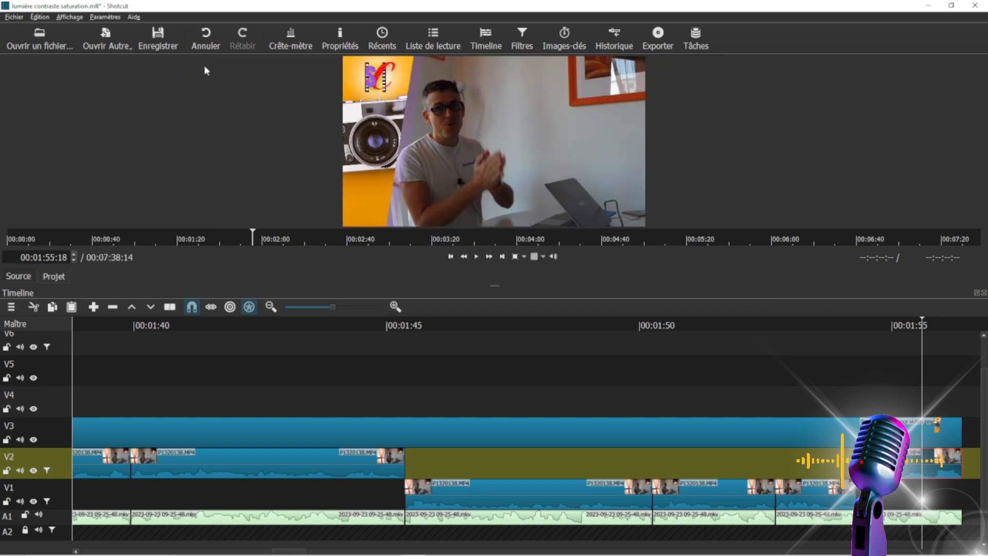
pyautogui.click(520, 39)
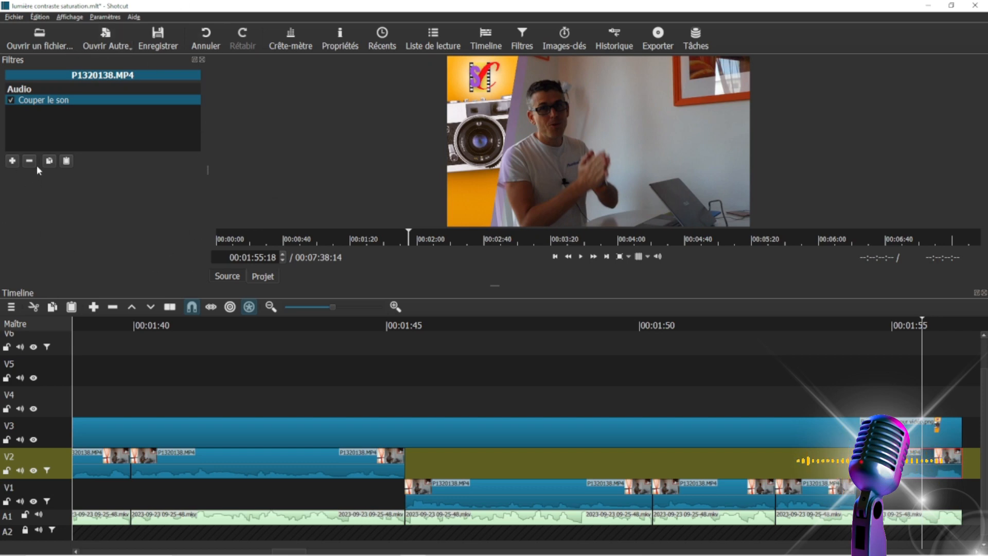
# Step: Search the filters for "lumi" and add the Teinte/Luminosité/Saturation filter to the P1320138.MP4 clip
pyautogui.click(11, 162)
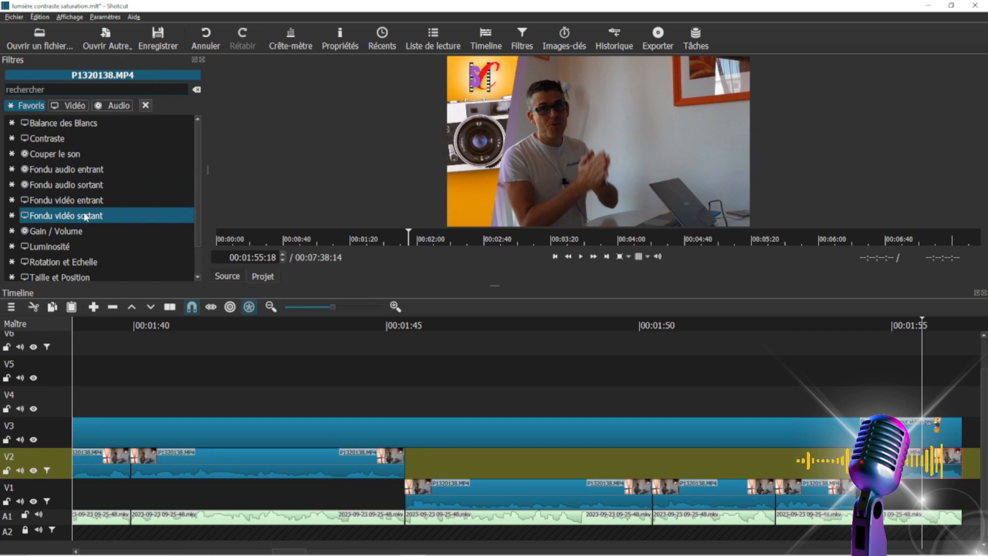
pyautogui.write('cont')
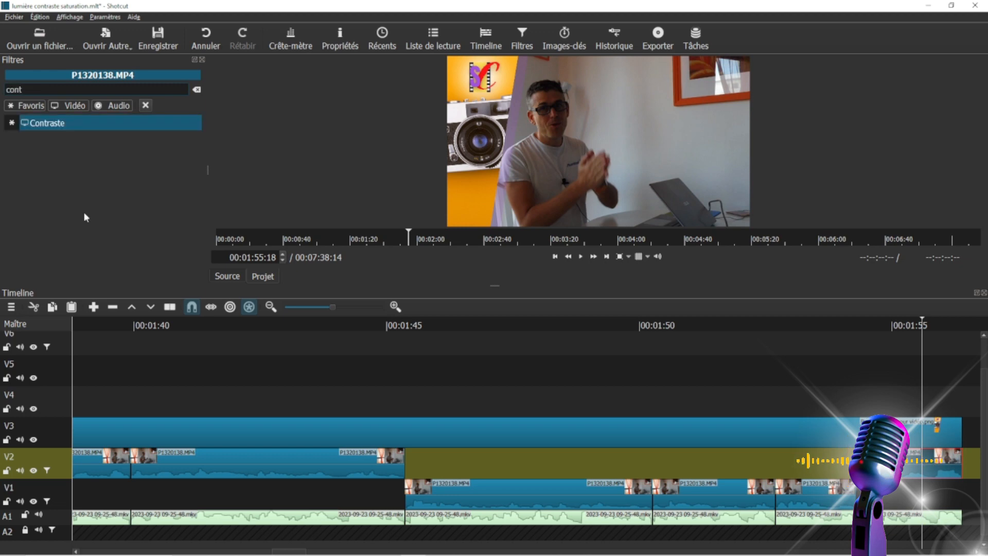
pyautogui.press('BackSpace')
pyautogui.press('BackSpace')
pyautogui.press('BackSpace')
pyautogui.press('BackSpace')
pyautogui.write('lumi')
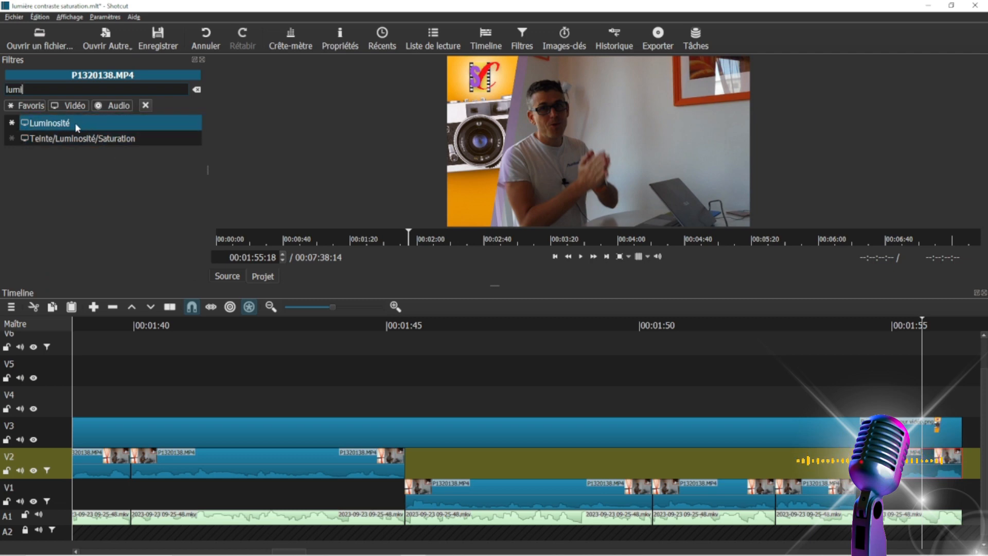
pyautogui.click(79, 138)
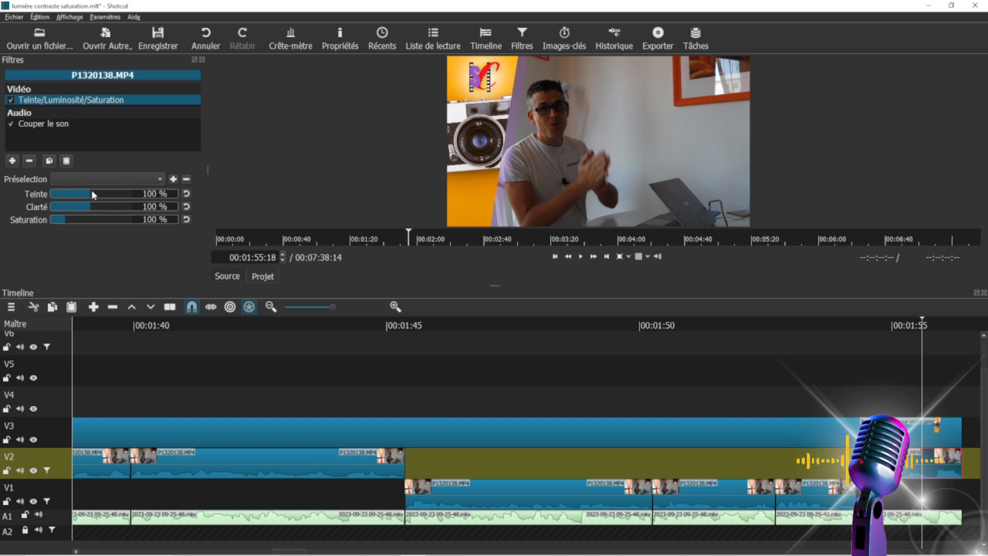
# Step: Raise the clip's Clarté to 131 % and its Saturation to 117 %
pyautogui.moveTo(92, 192); pyautogui.dragTo(105, 208)
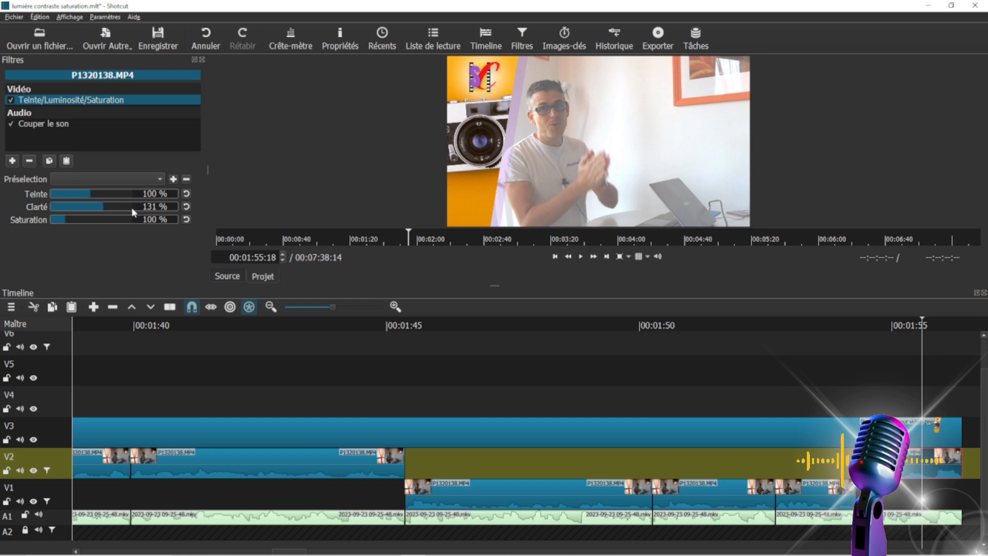
pyautogui.doubleClick(147, 207)
pyautogui.moveTo(66, 218); pyautogui.dragTo(121, 218)
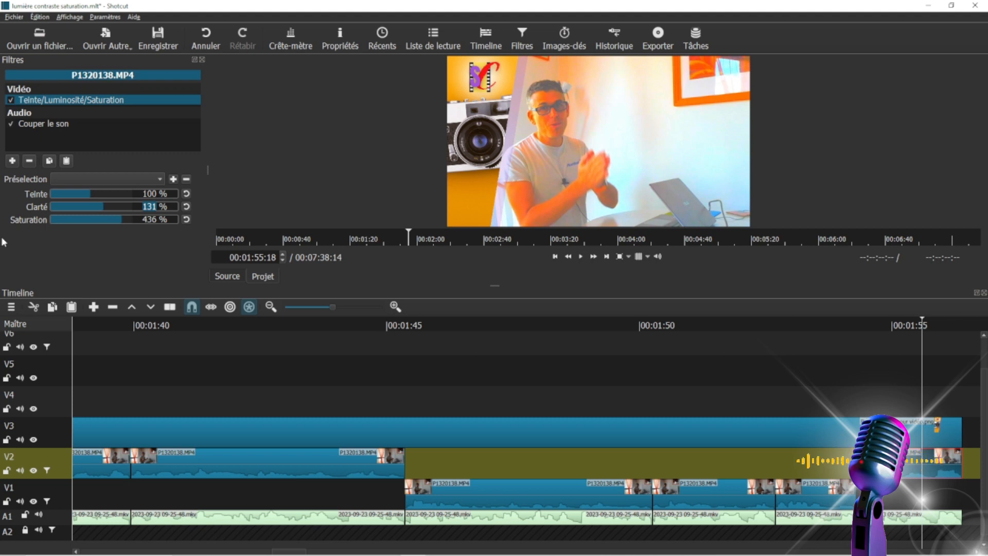
pyautogui.moveTo(119, 219); pyautogui.dragTo(46, 220)
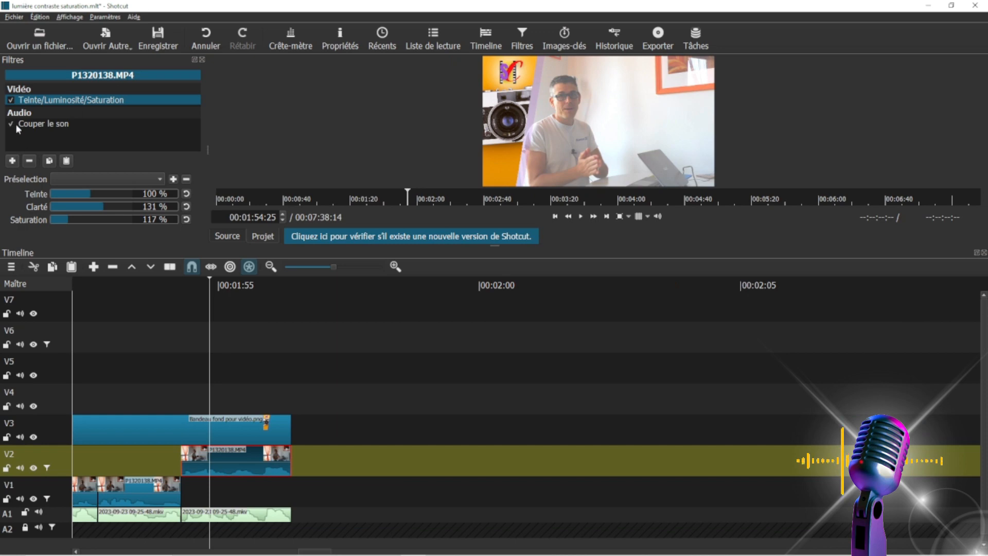
# Step: Search the filters for "contr" and add the Contraste filter to the same clip
pyautogui.click(11, 161)
pyautogui.write('contr')
pyautogui.press('Return')
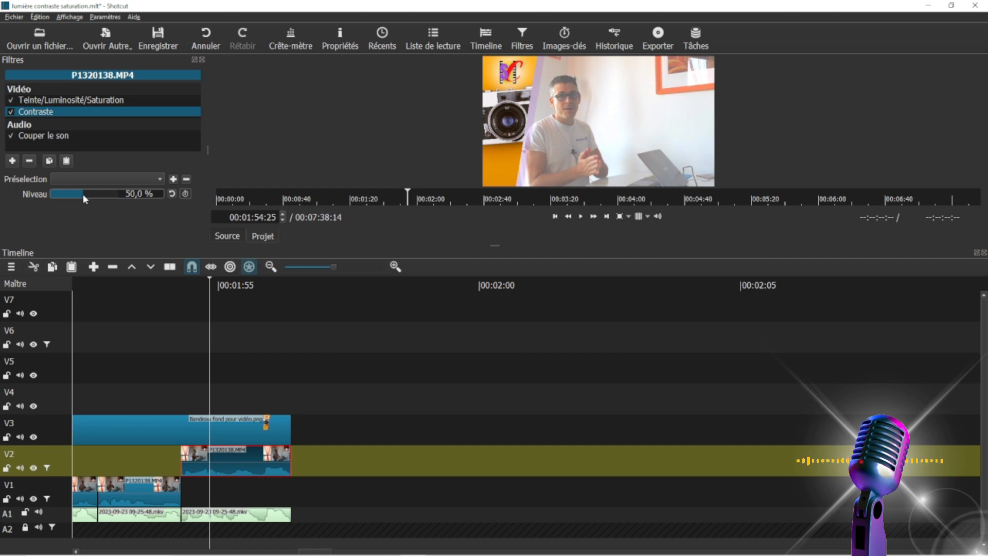
# Step: Try the Contraste filter's Niveau at 100 % and 0 %, and raise it again from the minimum
pyautogui.moveTo(83, 195); pyautogui.dragTo(126, 194)
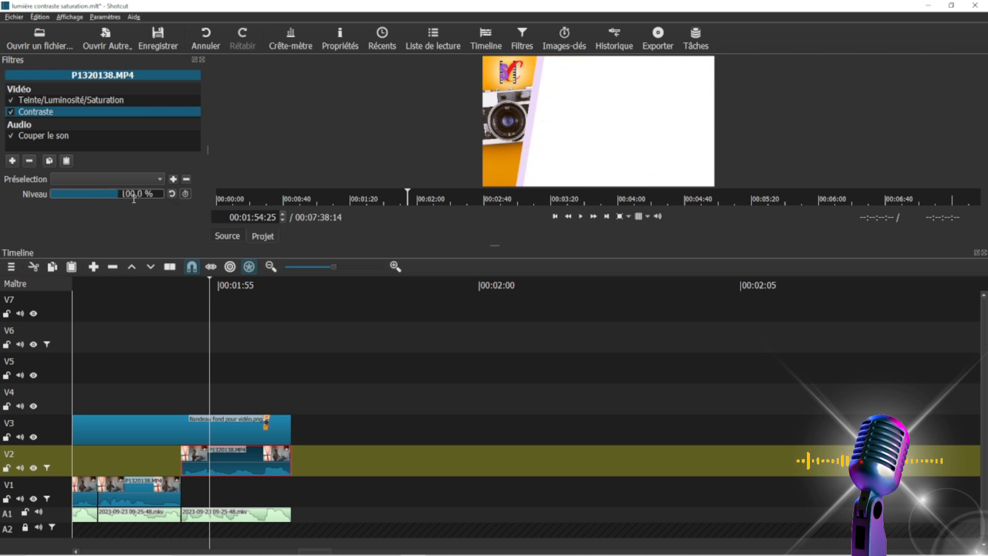
pyautogui.moveTo(109, 196); pyautogui.dragTo(94, 193)
pyautogui.moveTo(86, 194); pyautogui.dragTo(42, 197)
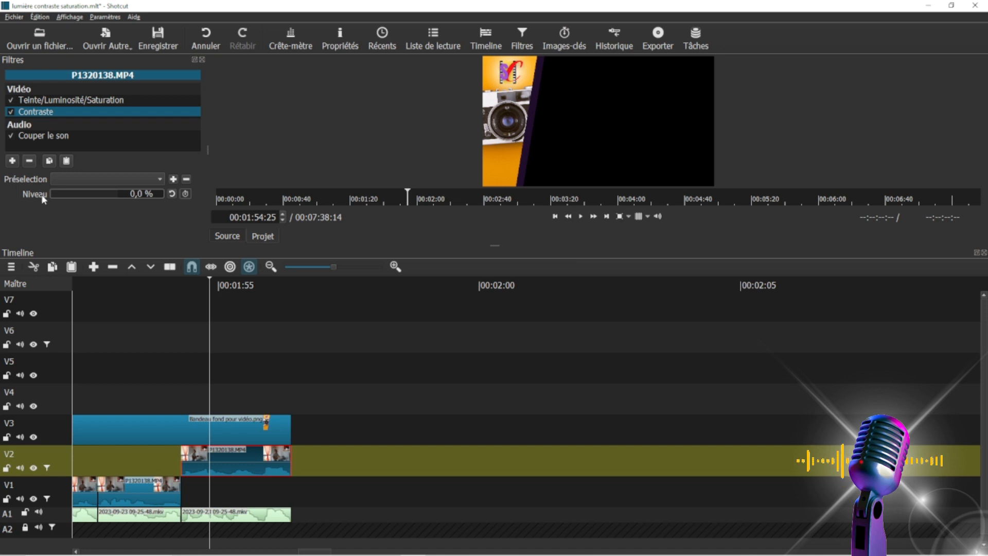
pyautogui.moveTo(61, 195); pyautogui.dragTo(71, 196)
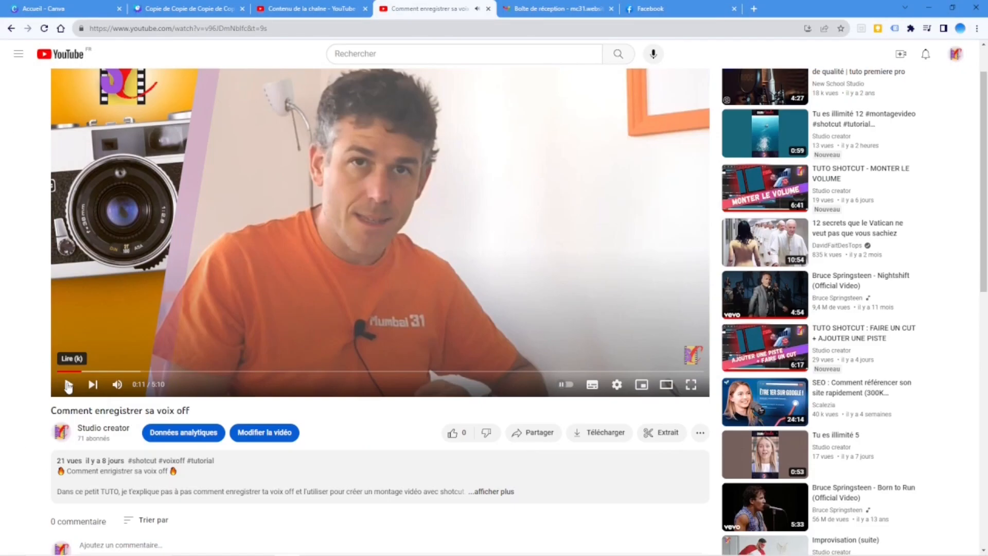
# Step: On YouTube, expand the description of "Comment enregistrer sa voix off" and open the training shop link studiocreator.kneo.me/shop
pyautogui.scroll(-3, 283, 375)
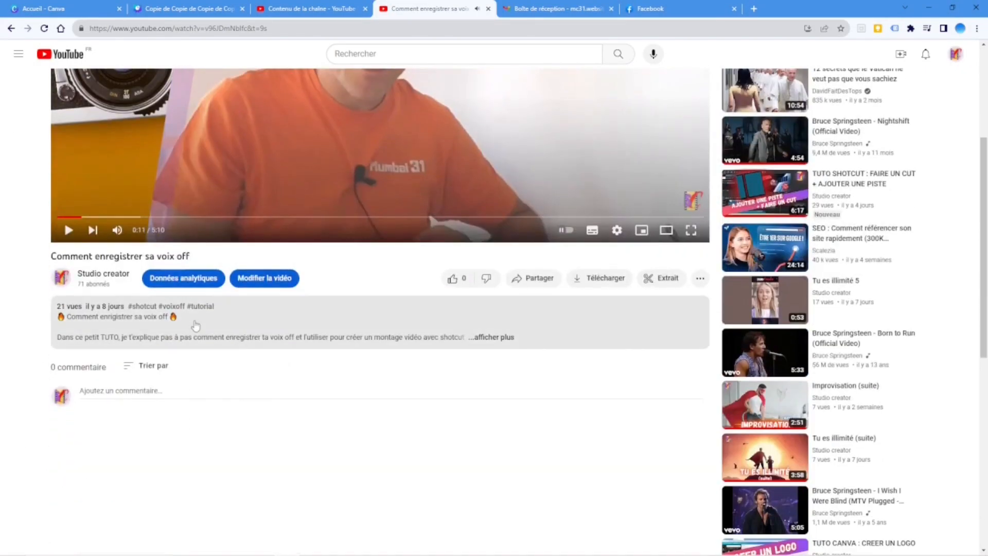
pyautogui.click(467, 342)
pyautogui.scroll(-2, 370, 343)
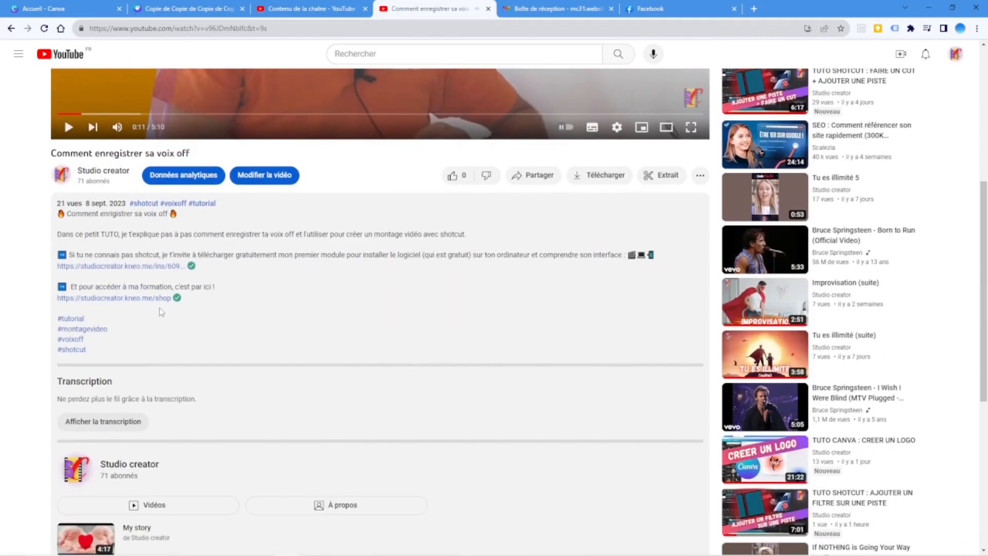
pyautogui.click(157, 302)
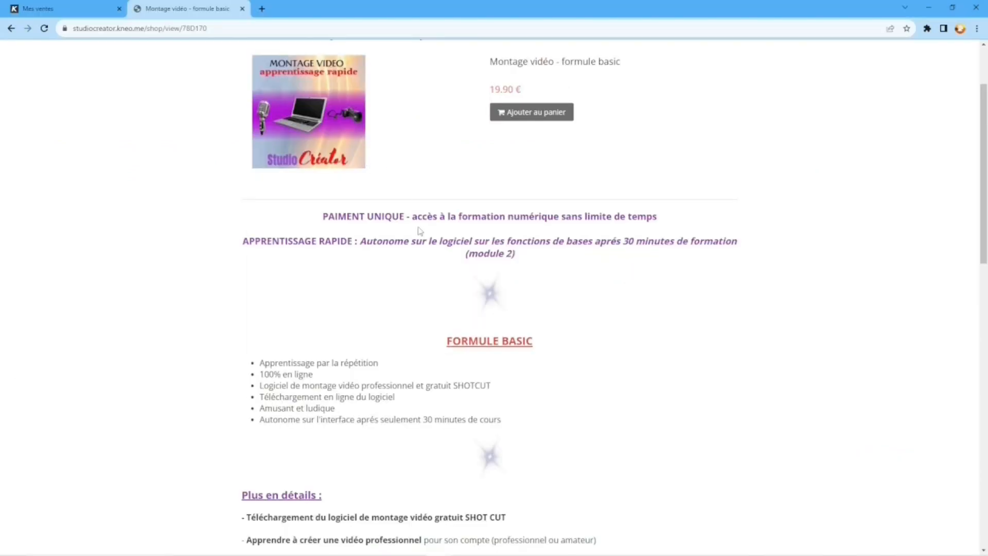
# Step: Review the "Montage vidéo - formule basic" course details, add the course to the cart and proceed to checkout
pyautogui.scroll(-9, 423, 264)
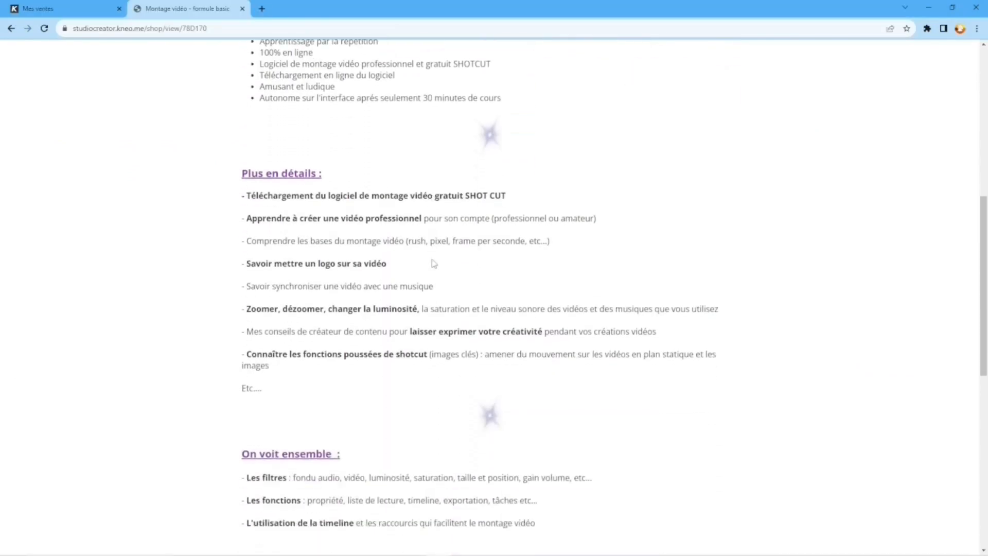
pyautogui.scroll(-6, 434, 262)
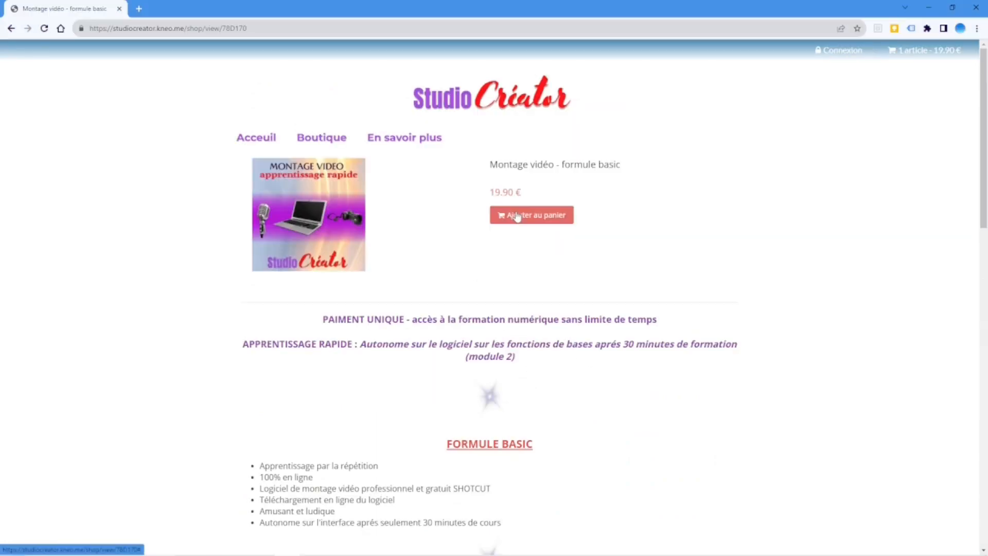
pyautogui.click(517, 211)
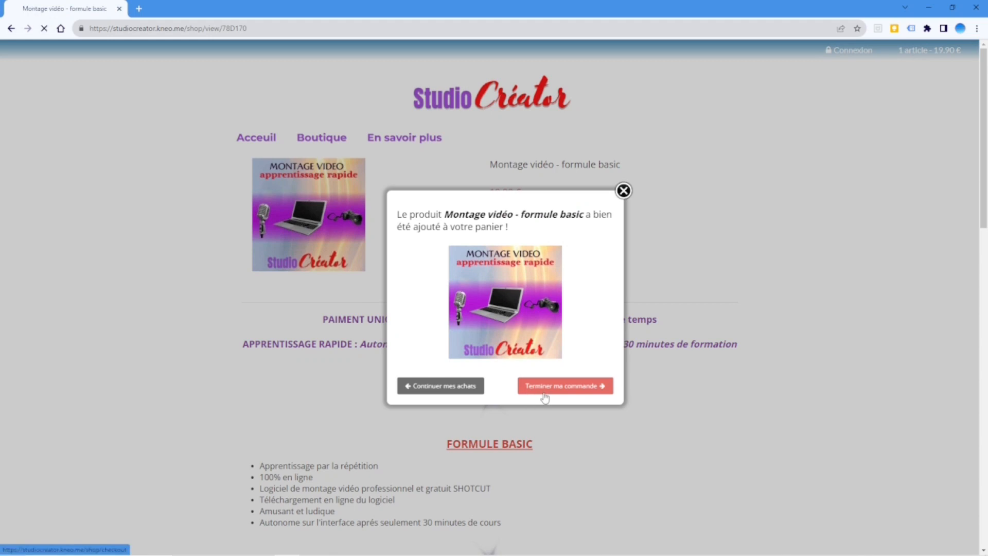
pyautogui.click(544, 397)
# Step: Look through the clips of the "43 clip - réaliser une intro" module and open its RUSH A TELECHARGER page
pyautogui.scroll(-2, 317, 224)
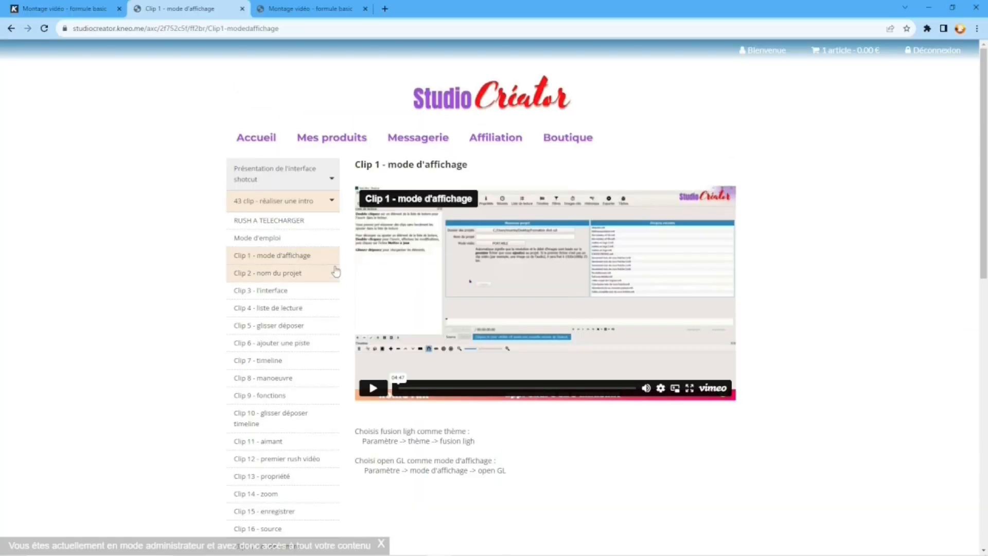
pyautogui.scroll(-2, 313, 221)
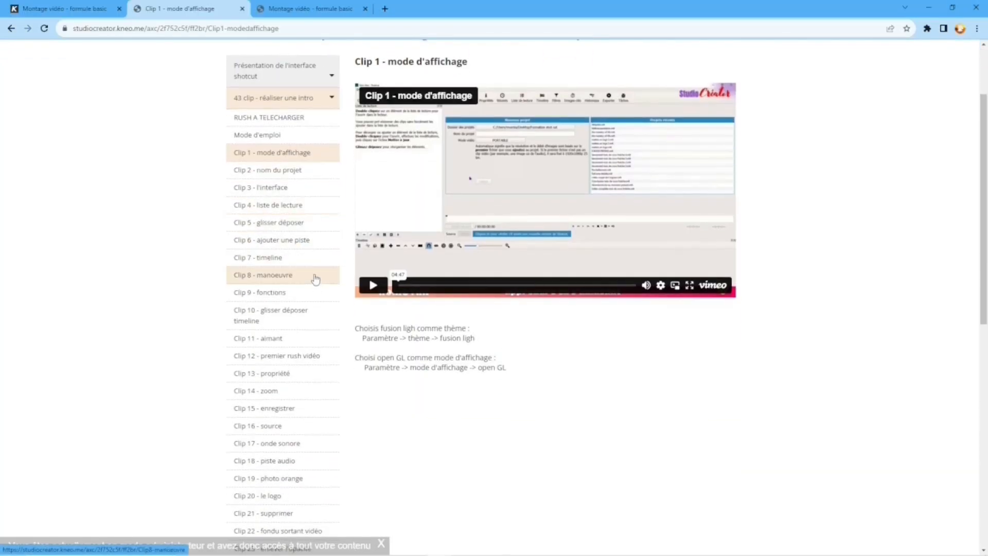
pyautogui.scroll(-1, 316, 283)
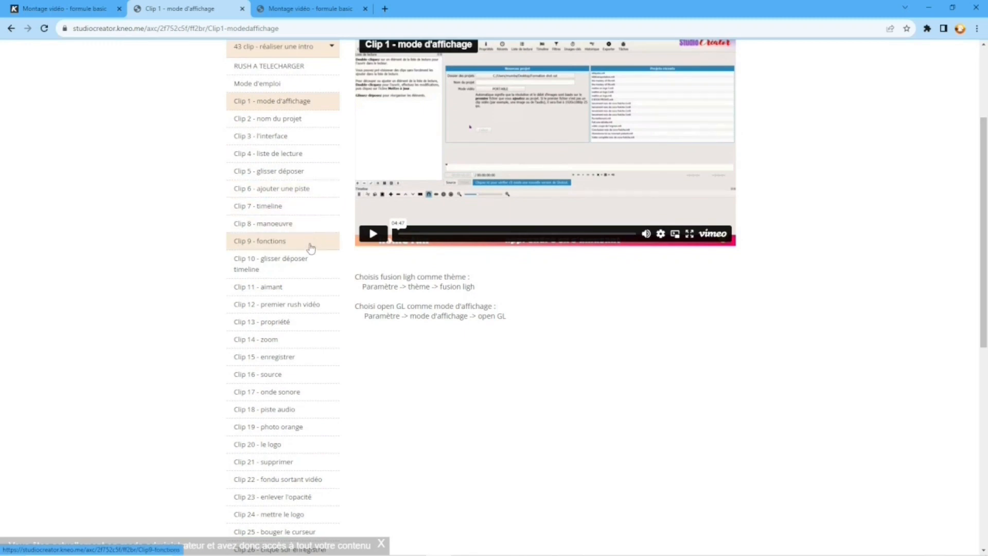
pyautogui.scroll(-3, 310, 278)
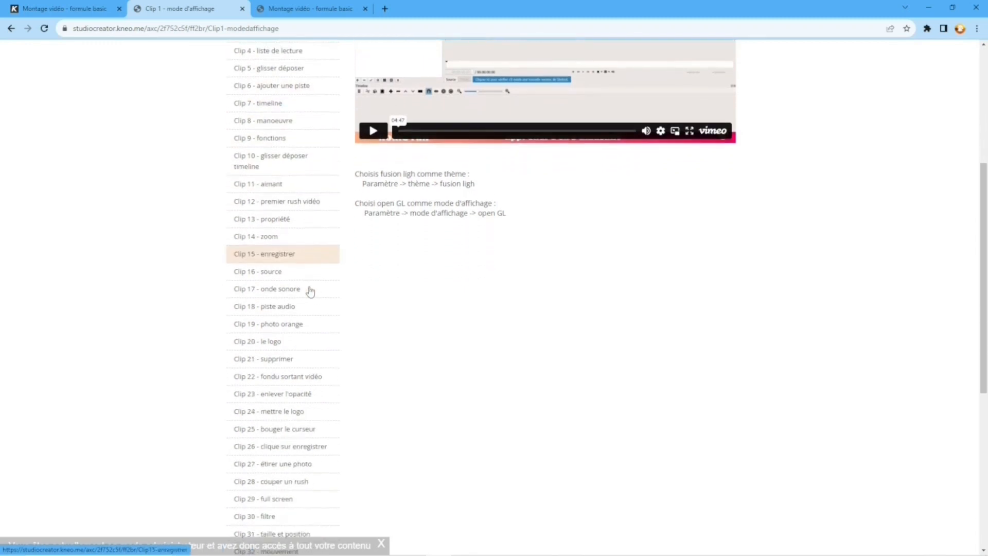
pyautogui.scroll(6, 310, 278)
pyautogui.click(318, 219)
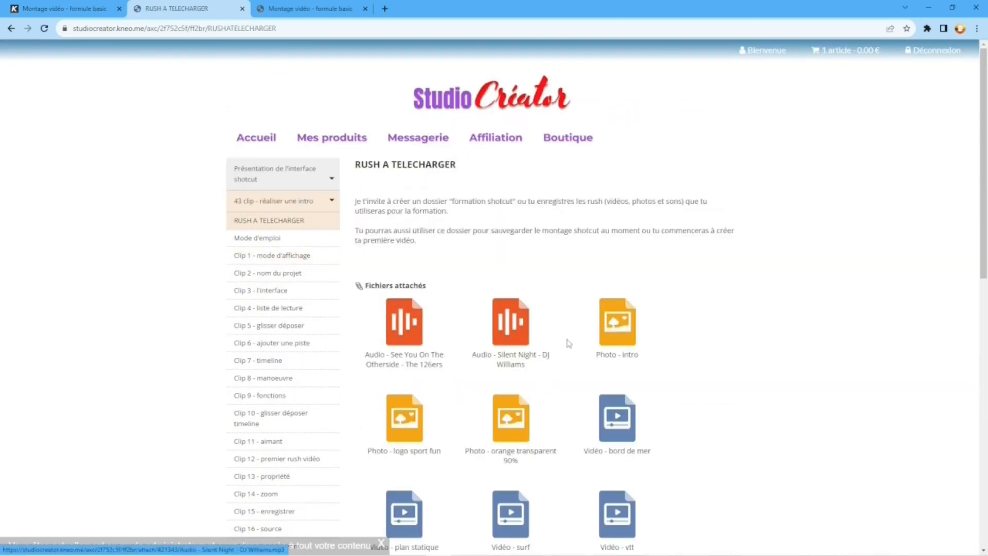
# Step: Examine the attached rush files and the rest of the module's clip list, down to the end of the page
pyautogui.scroll(-1, 529, 363)
pyautogui.scroll(-7, 287, 346)
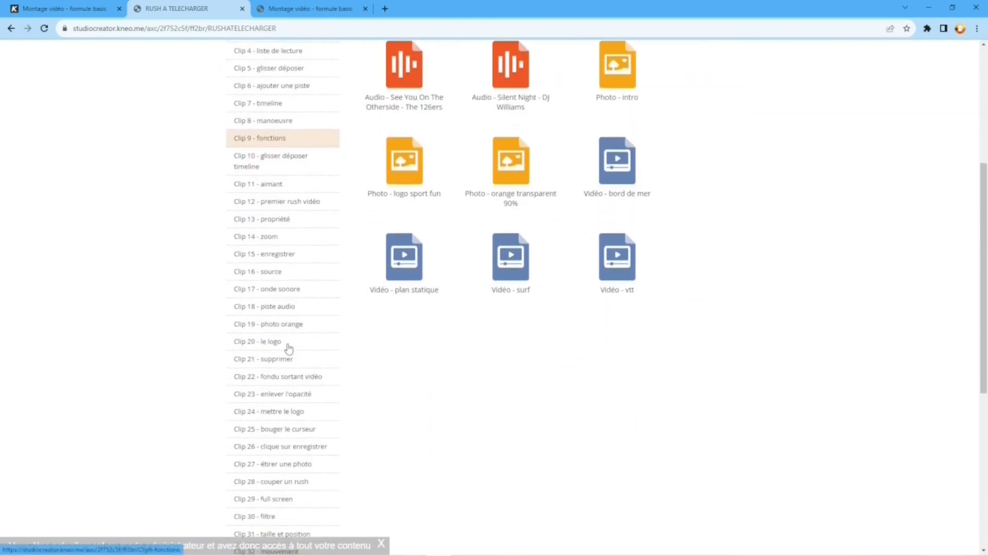
pyautogui.scroll(-3, 287, 345)
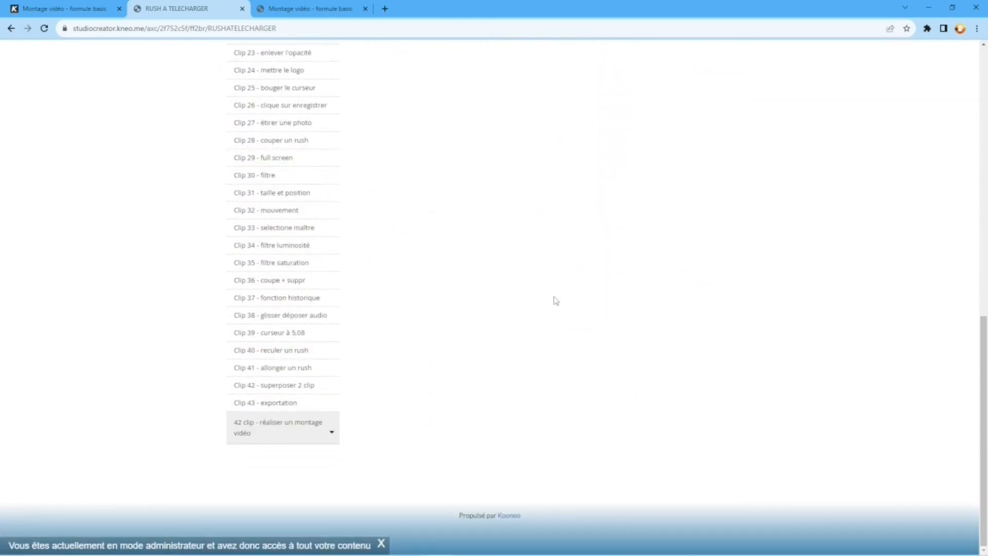